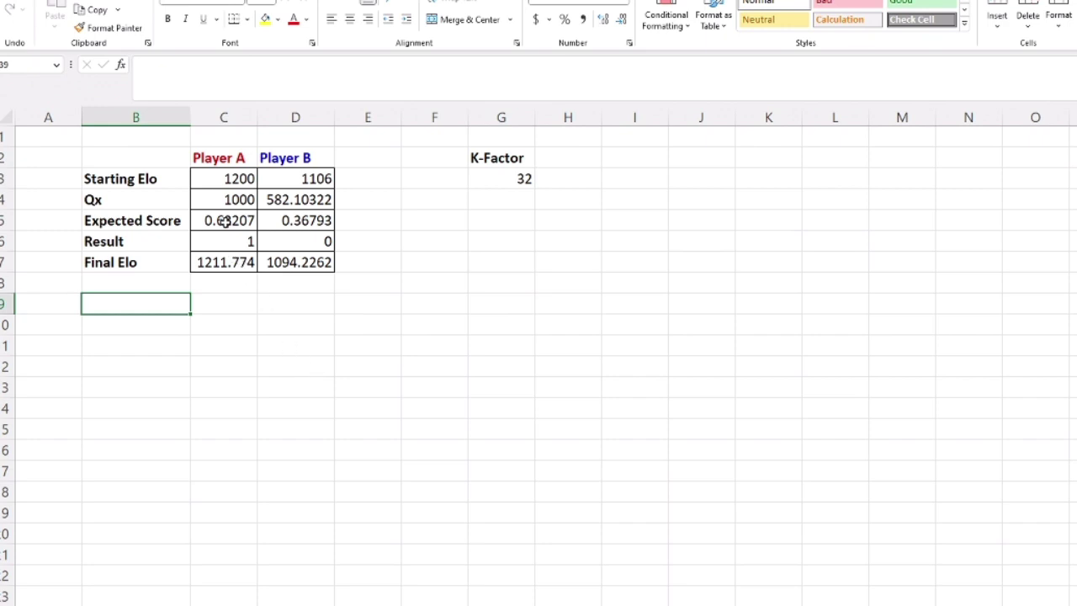
pyautogui.click(247, 318)
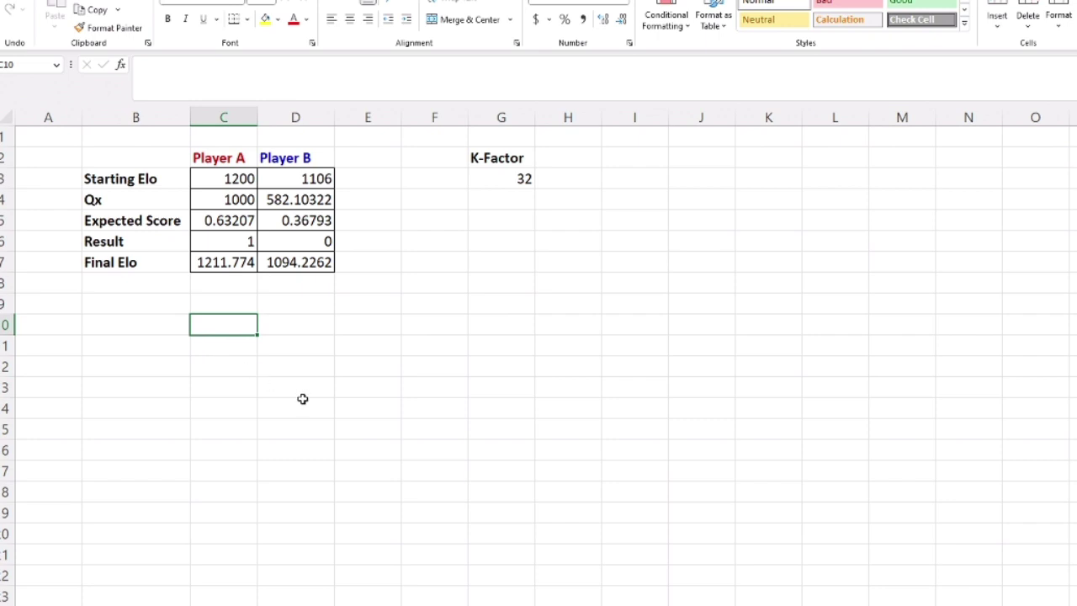
pyautogui.click(312, 317)
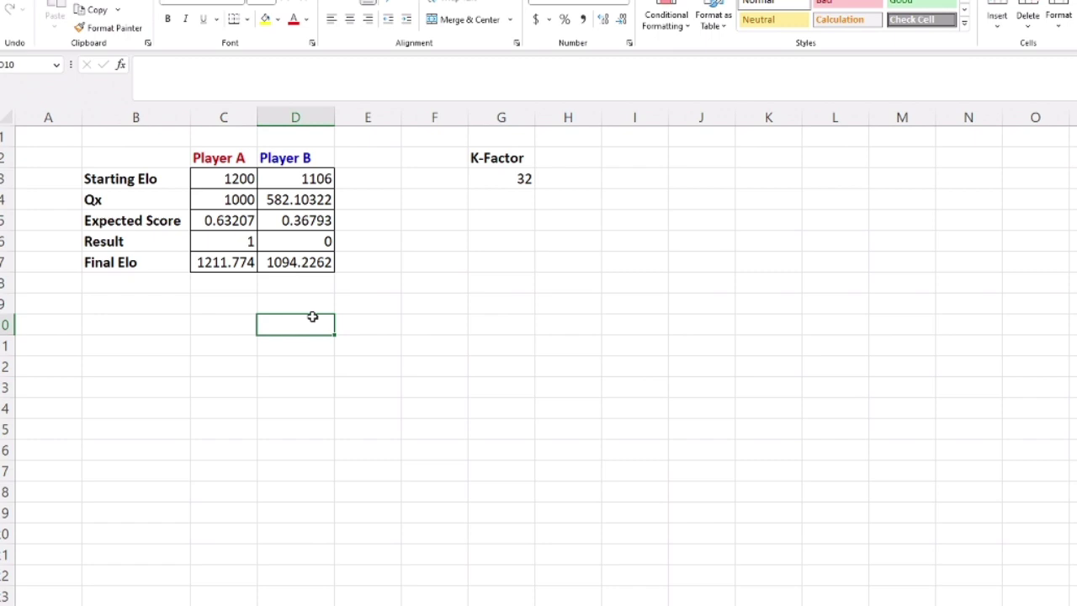
# Record a draw by entering 0.5 as the result for both Player A and Player B
pyautogui.press('Up')
pyautogui.press('Up')
pyautogui.press('Up')
pyautogui.press('Up')
pyautogui.press('Left')
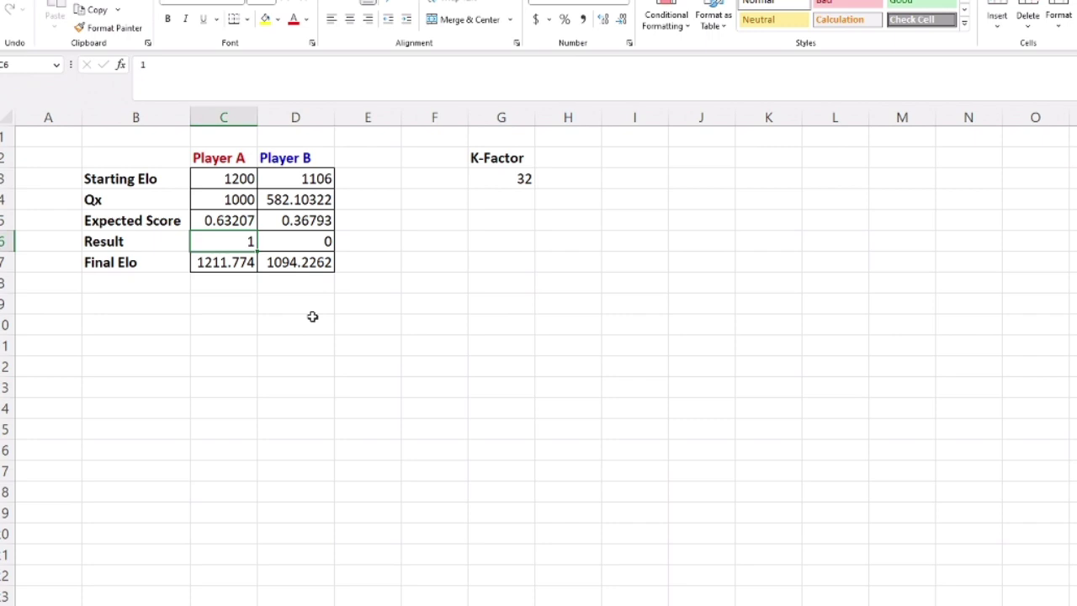
pyautogui.write('0.5')
pyautogui.press('Return')
pyautogui.press('Up')
pyautogui.press('Right')
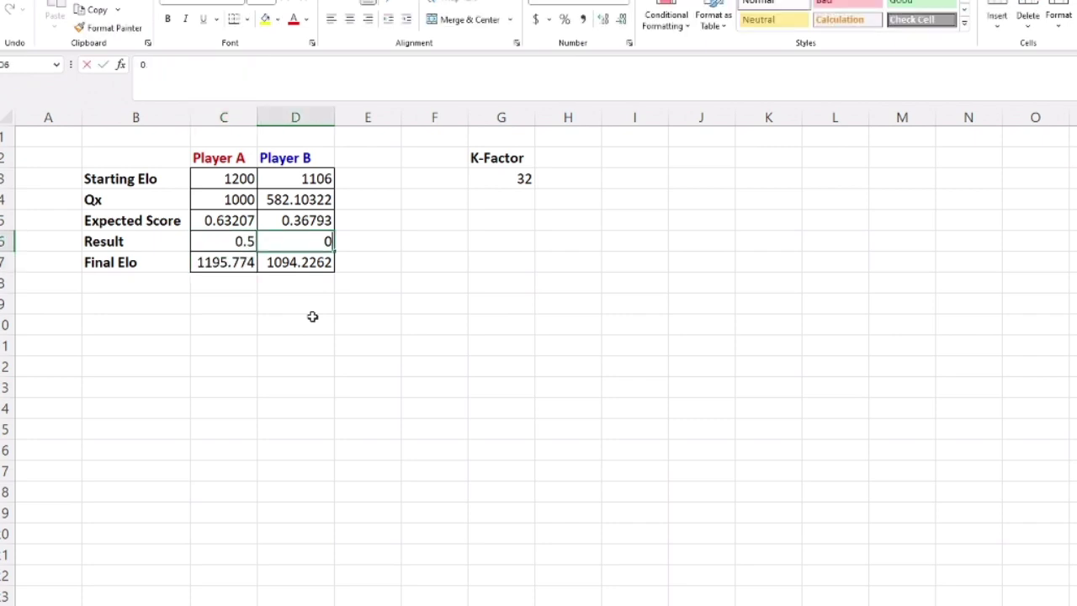
pyautogui.write('0.5')
pyautogui.press('Return')
pyautogui.press('Down')
pyautogui.press('Down')
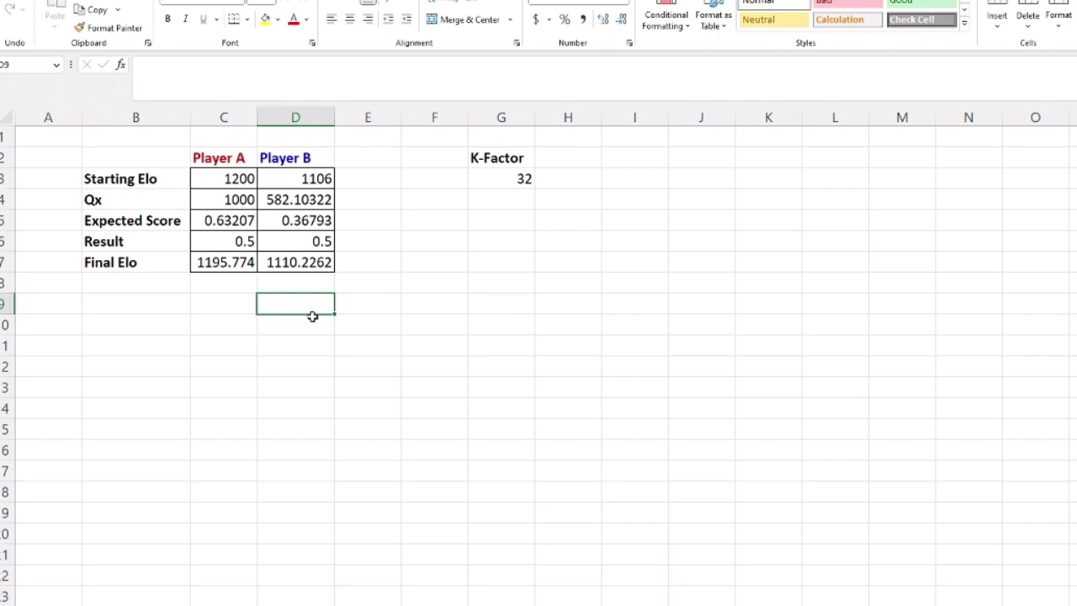
# Change Player B's starting Elo from 1106 to 1400, then to 2000
pyautogui.press('Up')
pyautogui.press('Up')
pyautogui.press('Up')
pyautogui.press('Up')
pyautogui.press('Up')
pyautogui.press('Up')
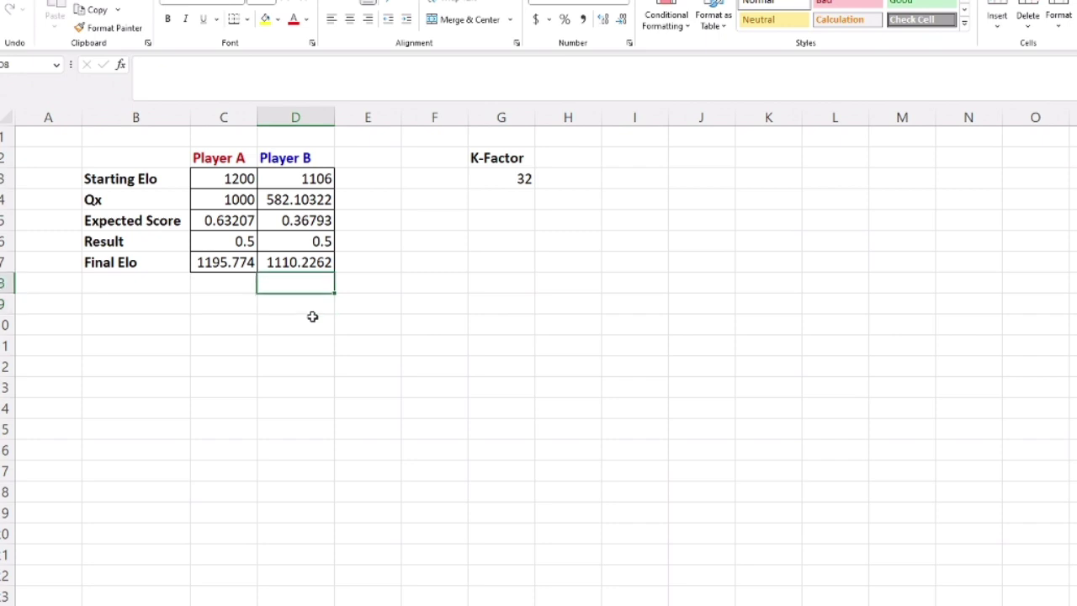
pyautogui.press('F2')
pyautogui.press('BackSpace')
pyautogui.press('BackSpace')
pyautogui.press('BackSpace')
pyautogui.press('BackSpace')
pyautogui.write('1400')
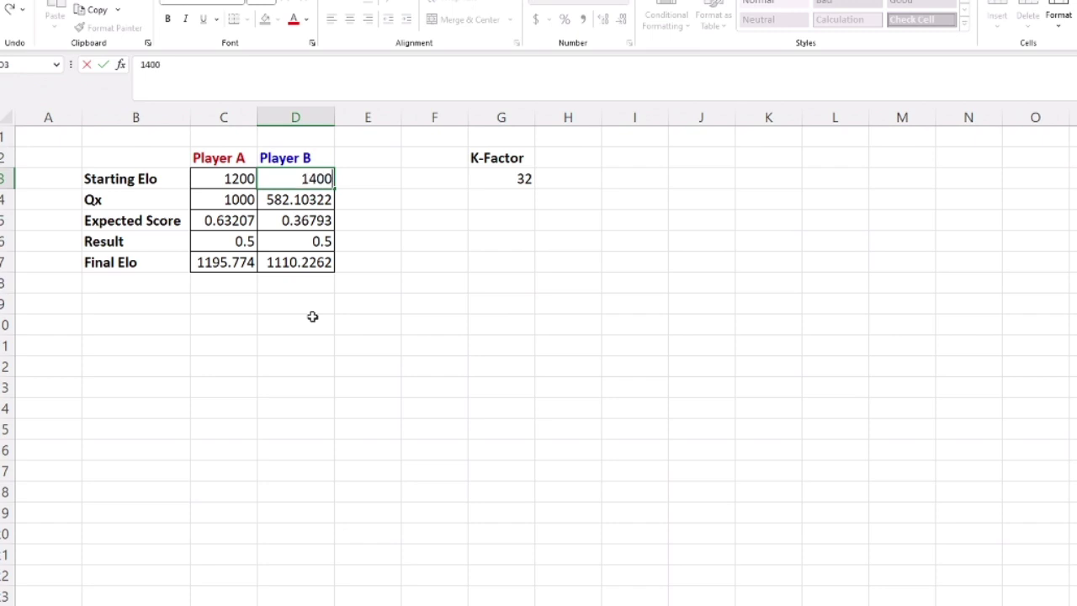
pyautogui.press('Return')
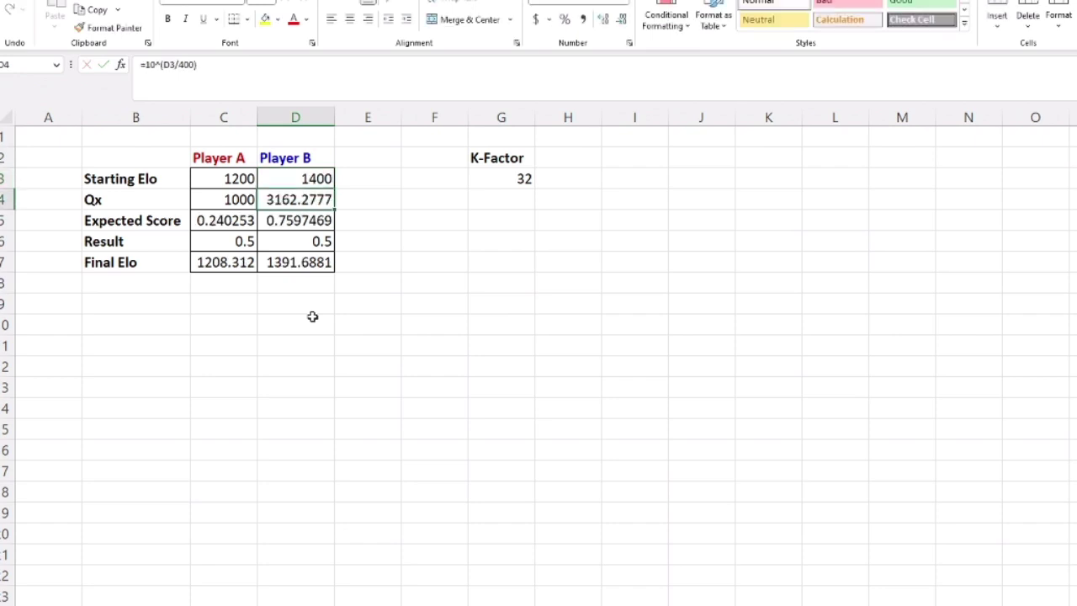
pyautogui.press('Up')
pyautogui.write('2')
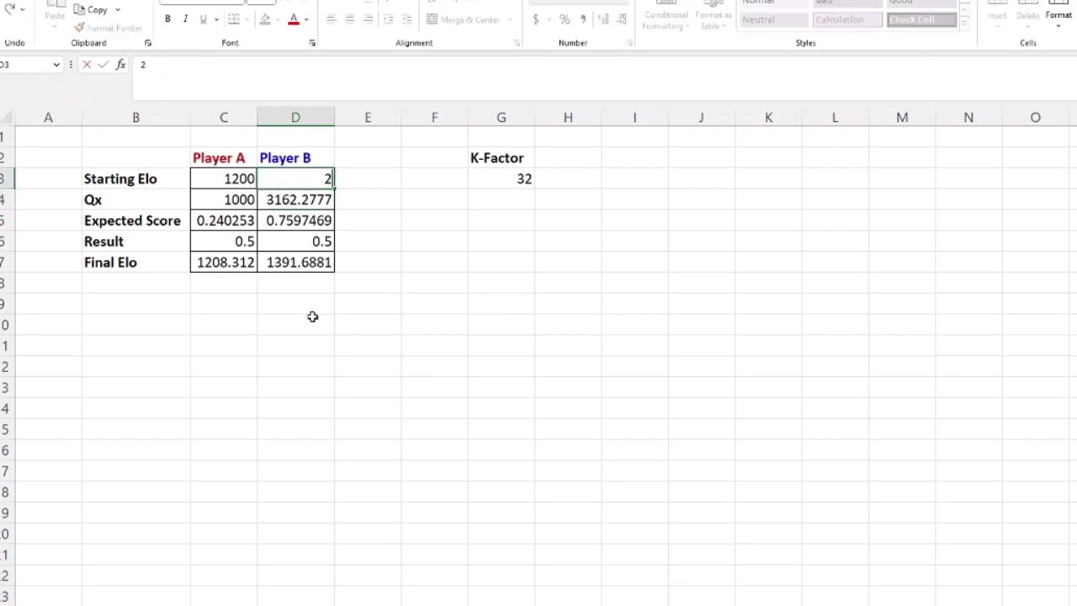
pyautogui.write('0000')
pyautogui.press('Return')
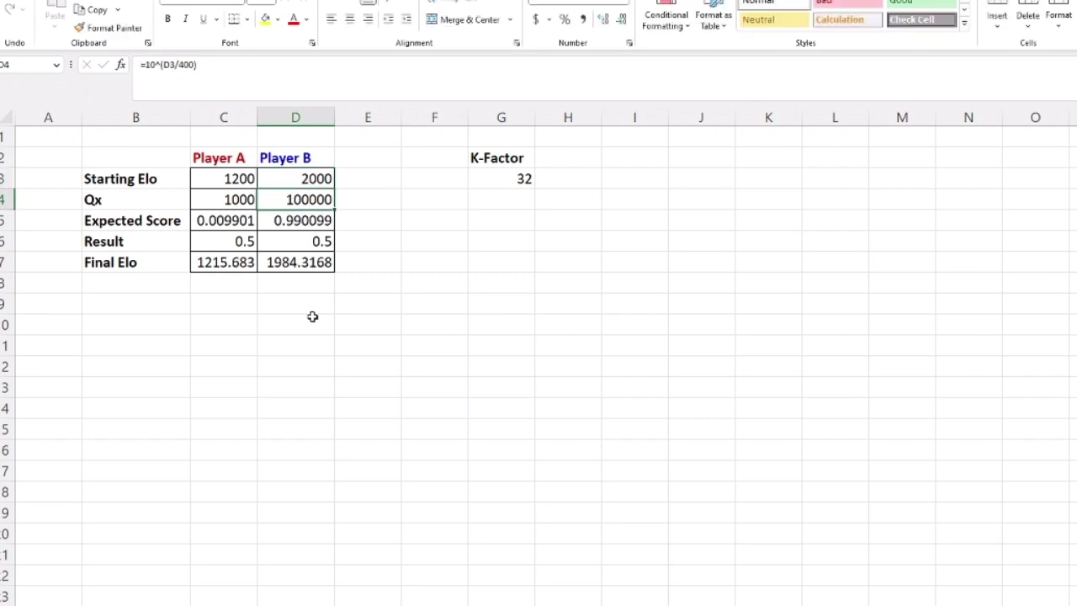
# Record a Player B win: result 1 for Player B and 0 for Player A
pyautogui.press('Down')
pyautogui.press('Down')
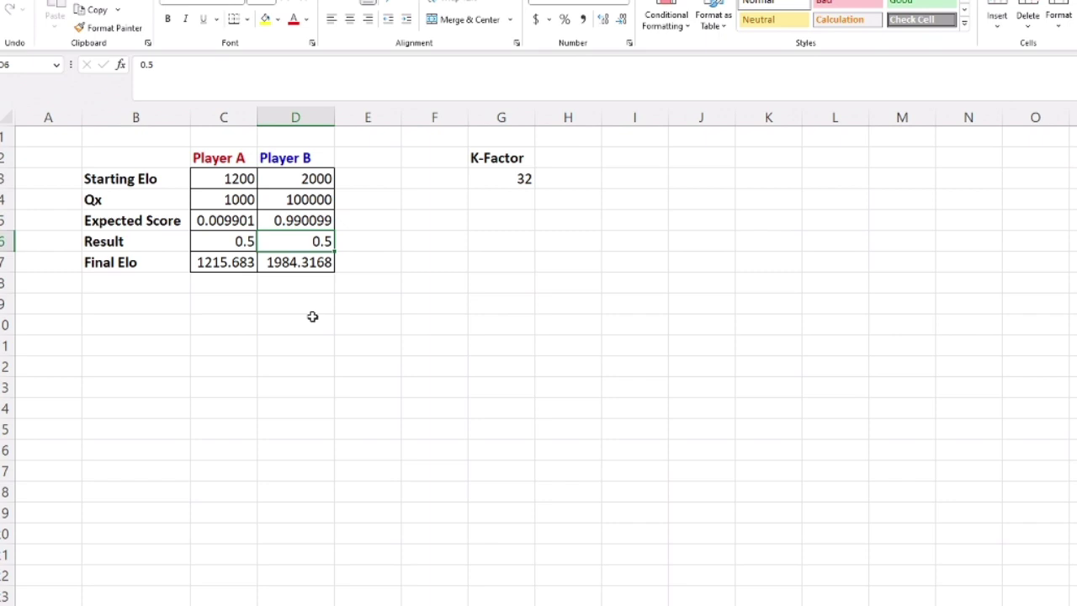
pyautogui.write('1')
pyautogui.press('Left')
pyautogui.write('0')
pyautogui.press('Return')
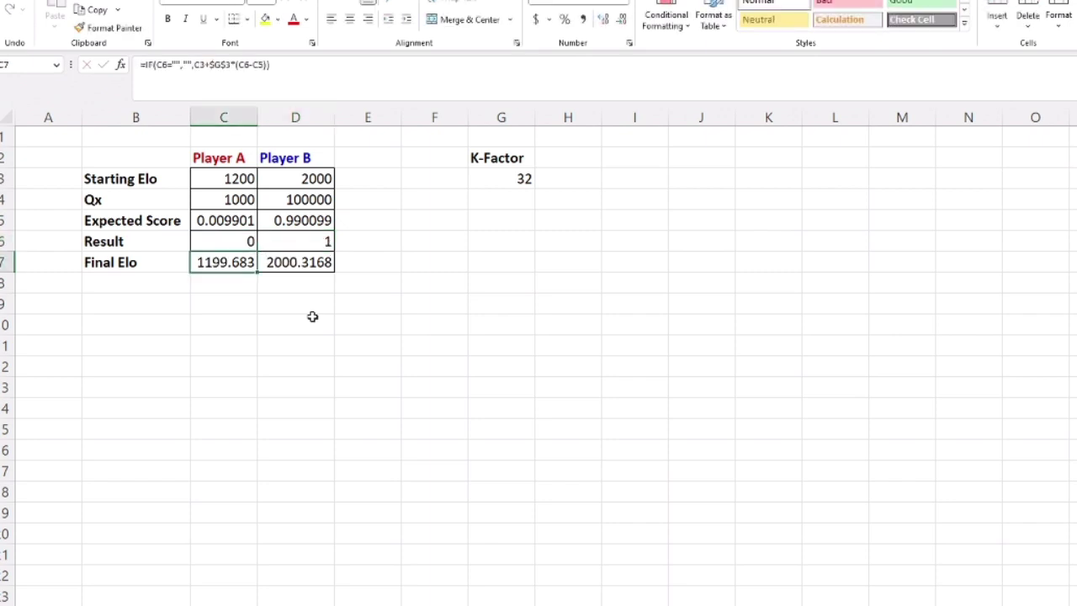
# Switch the result to a Player A win: 1 for Player A, 0 for Player B
pyautogui.press('Up')
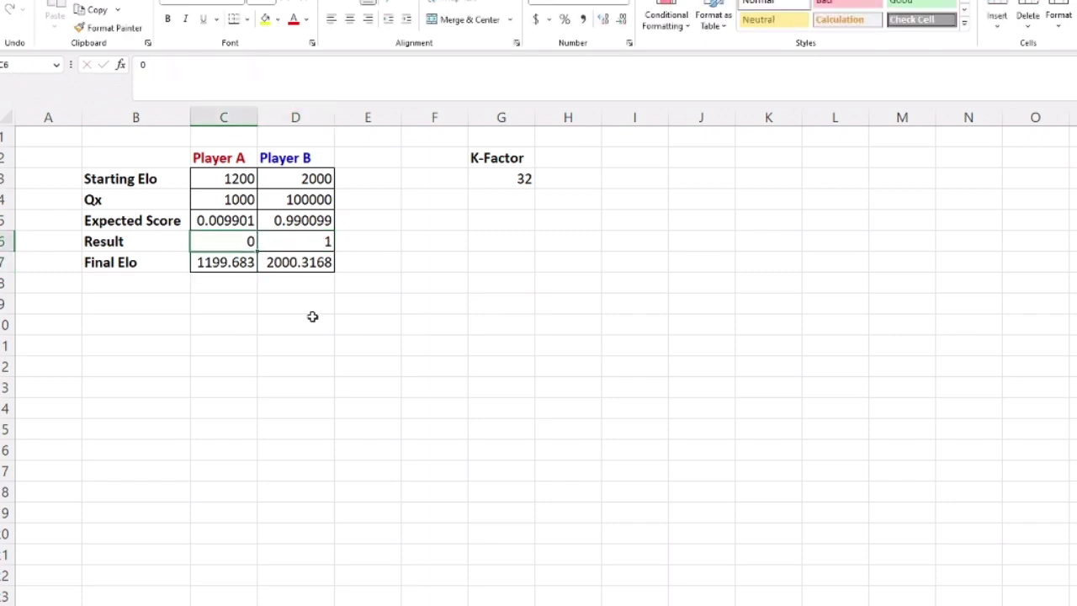
pyautogui.write('1')
pyautogui.press('Right')
pyautogui.write('0')
pyautogui.press('Return')
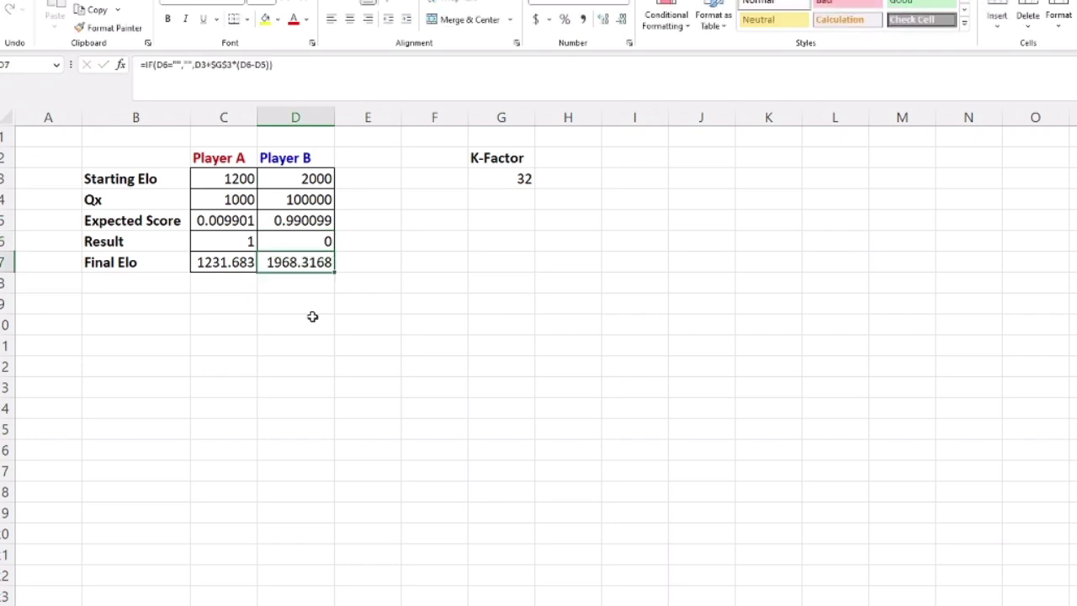
pyautogui.press('Return')
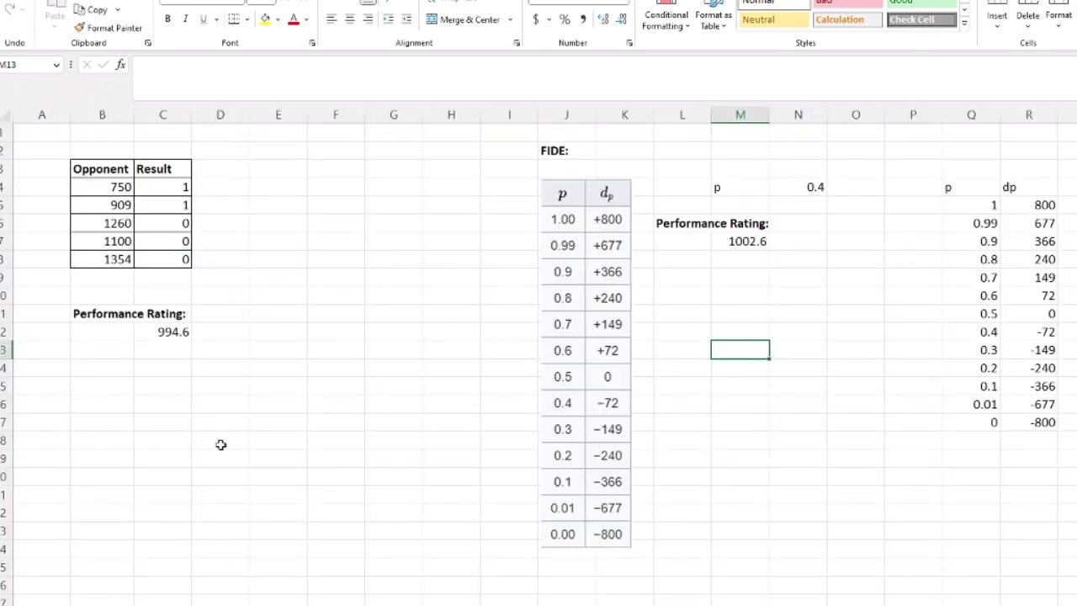
# Open the FIDE performance rating worksheet from the sheet tabs
pyautogui.click(221, 440)
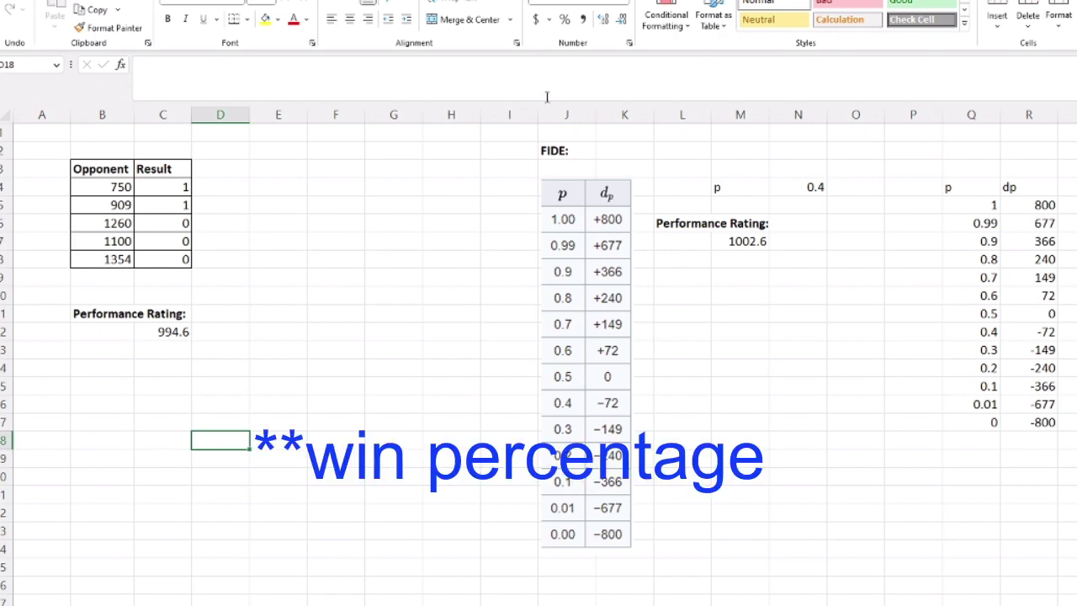
# Inspect the formula in N4 that calculates the win percentage p
pyautogui.click(812, 188)
pyautogui.moveTo(792, 339); pyautogui.dragTo(791, 352)
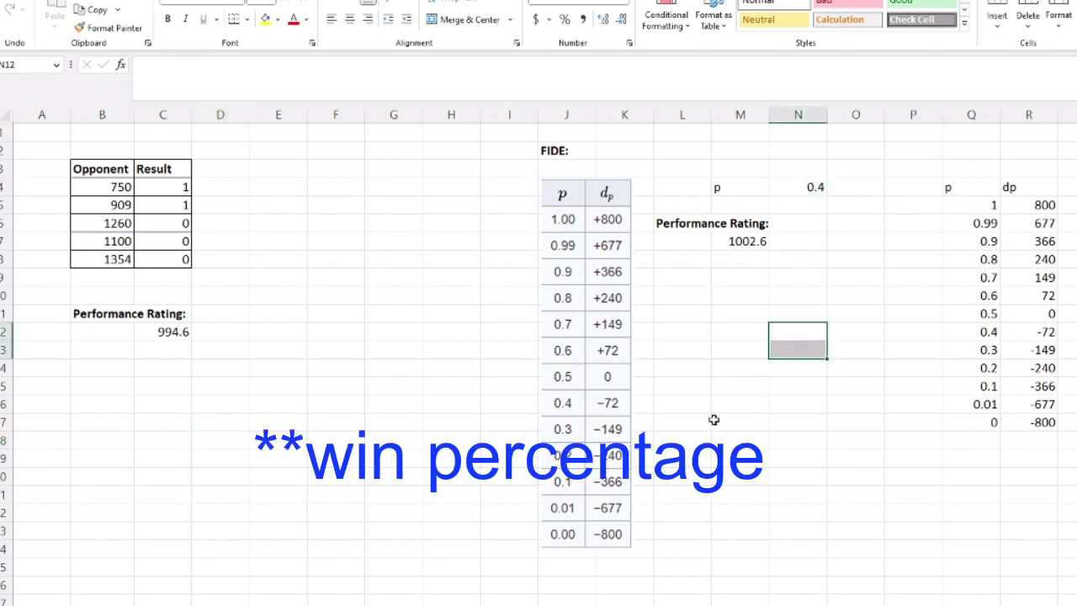
pyautogui.click(684, 348)
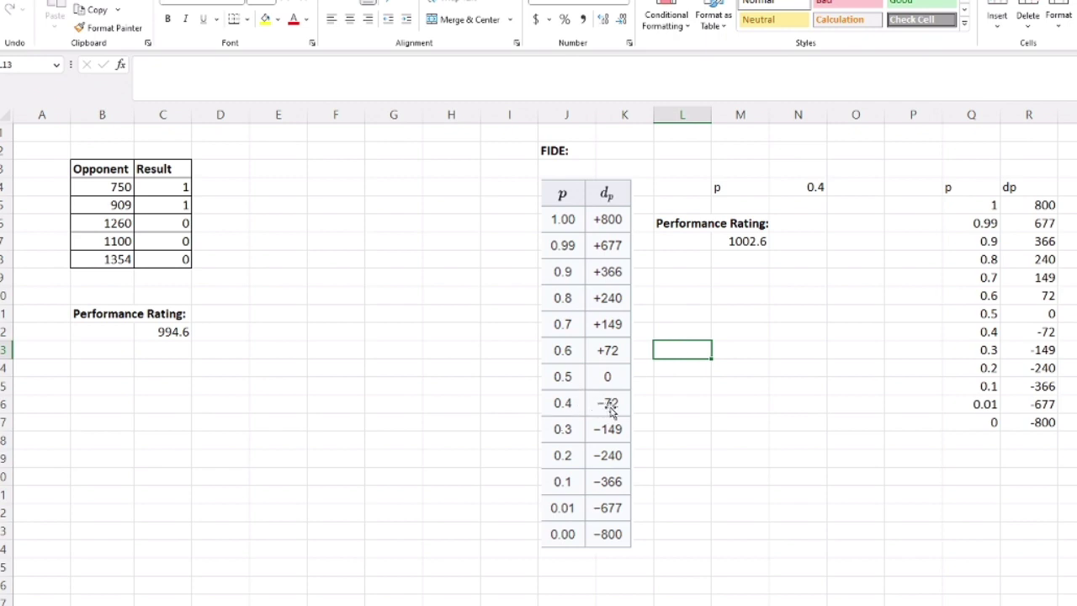
pyautogui.click(726, 418)
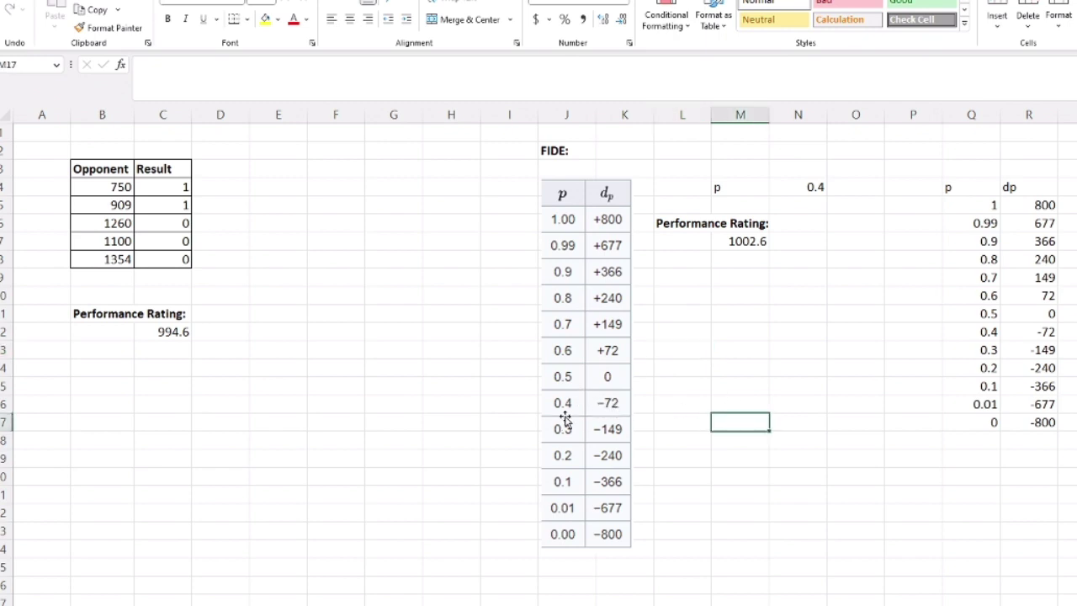
# Enter a win (1) against the 1100 opponent and a draw (0.5) against 1354
pyautogui.click(178, 239)
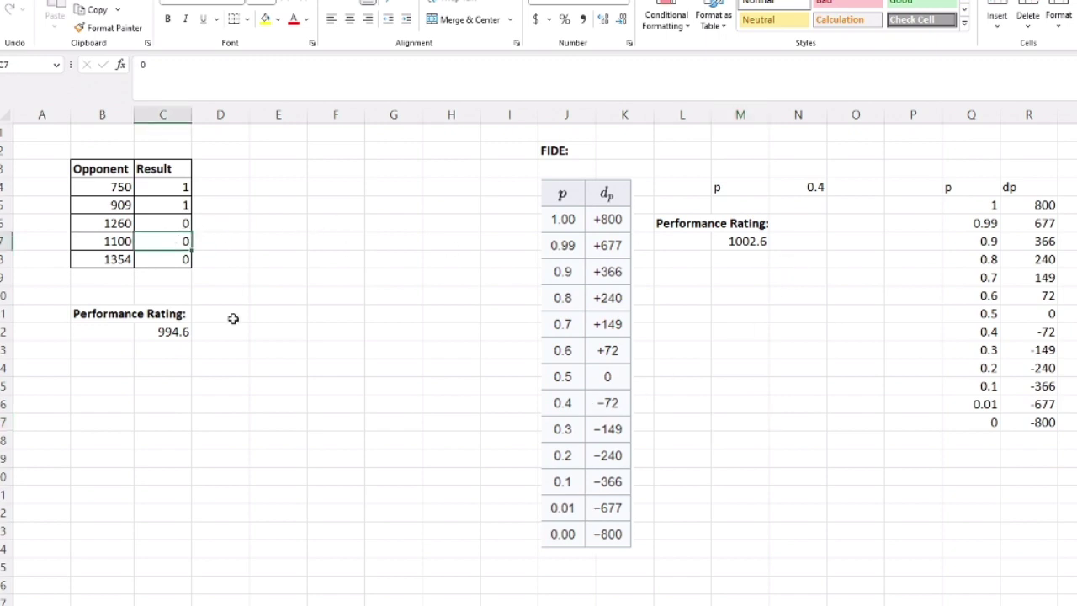
pyautogui.write('1')
pyautogui.press('Return')
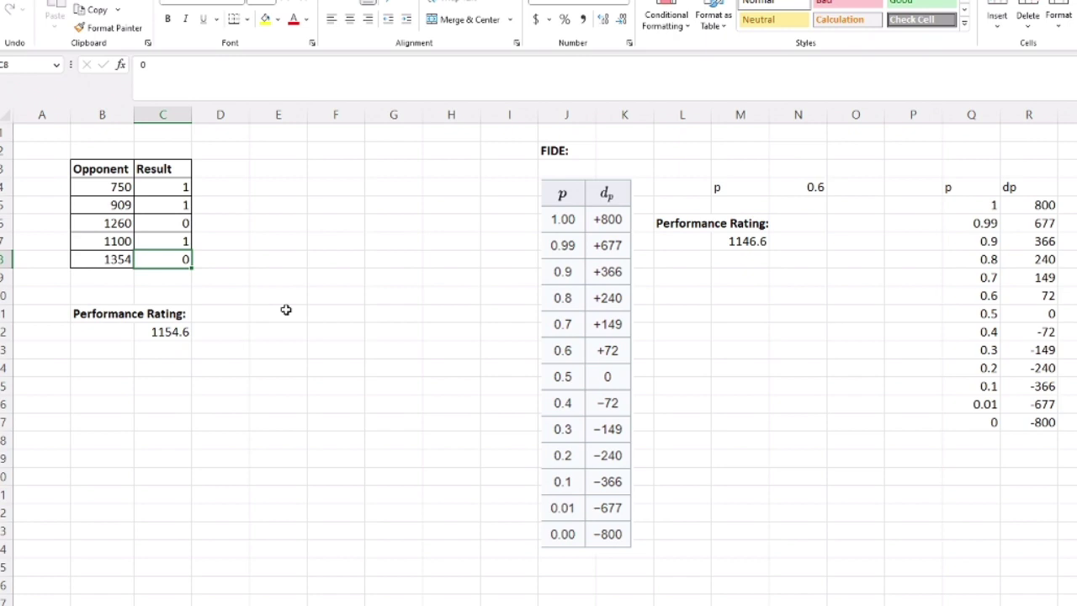
pyautogui.write('0.52')
pyautogui.press('BackSpace')
pyautogui.press('Return')
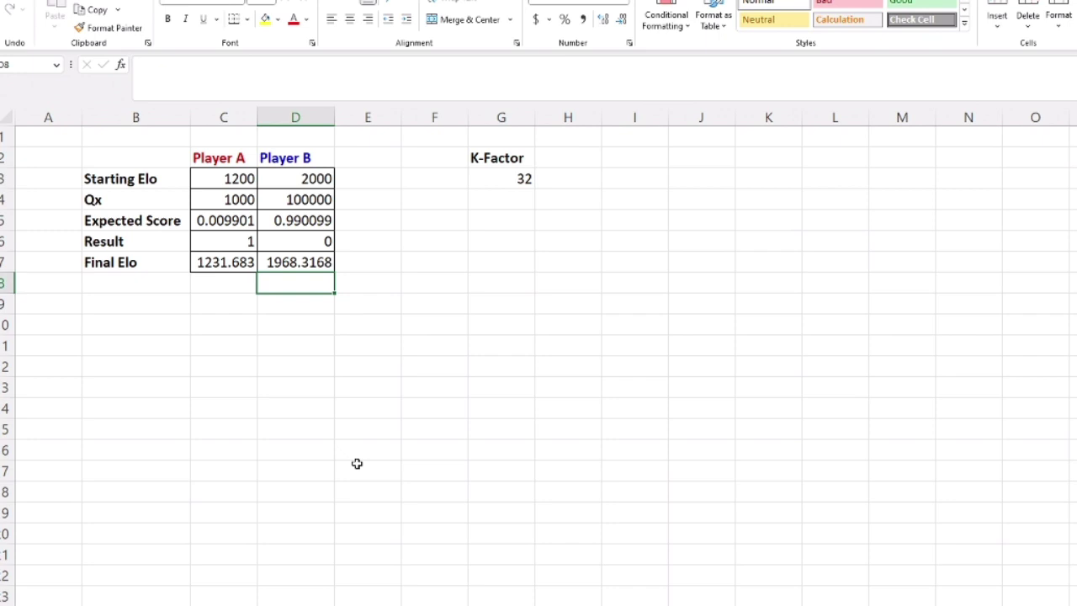
# Set Player B's starting Elo in D3 to 900 and review Player A's expected score formula in C5
pyautogui.click(283, 176)
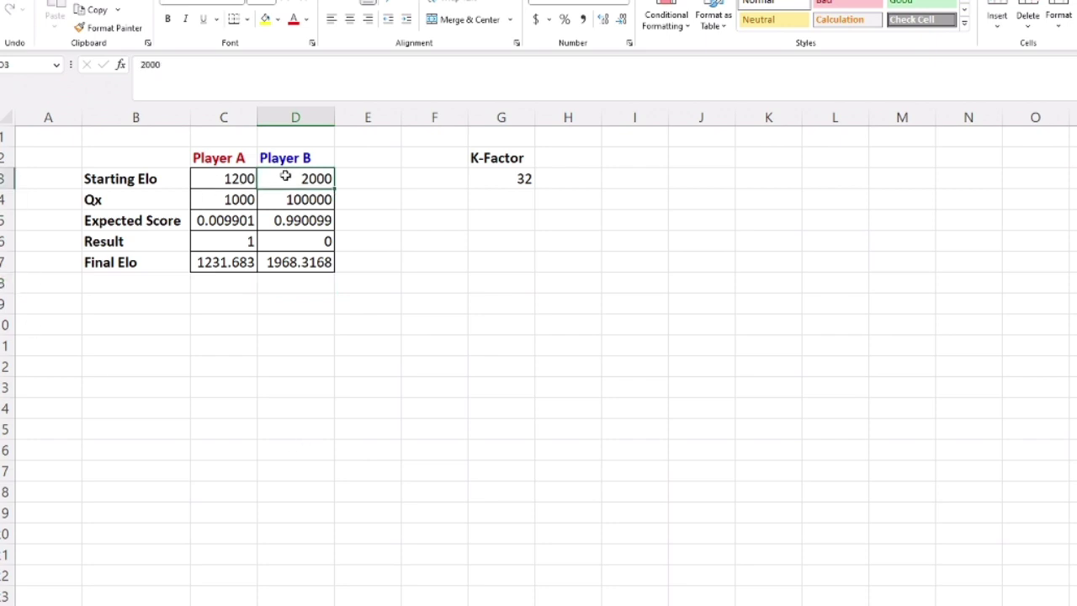
pyautogui.write('900')
pyautogui.press('Return')
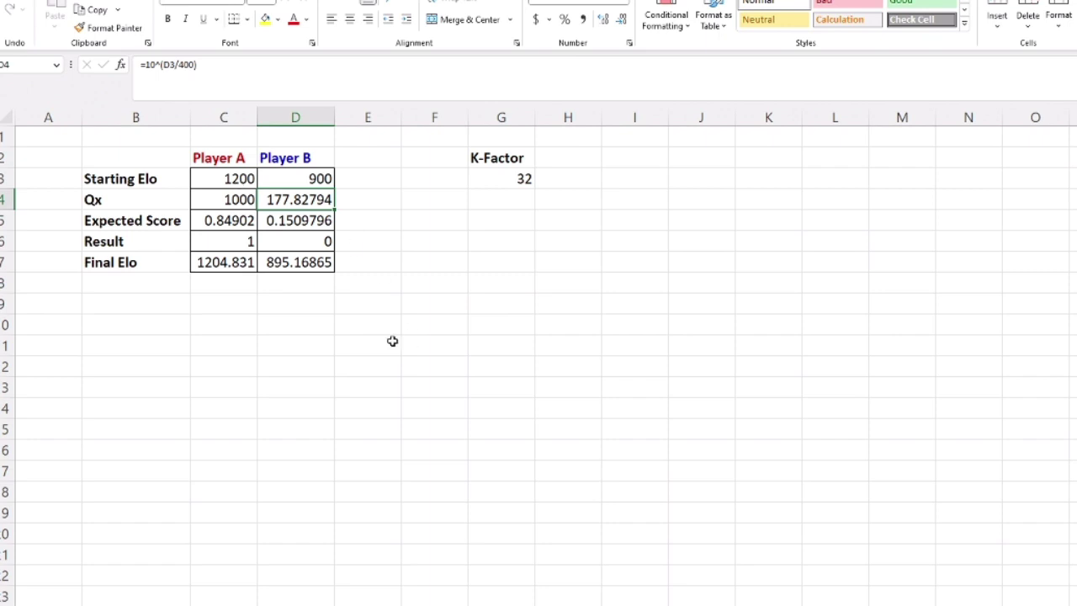
pyautogui.click(301, 339)
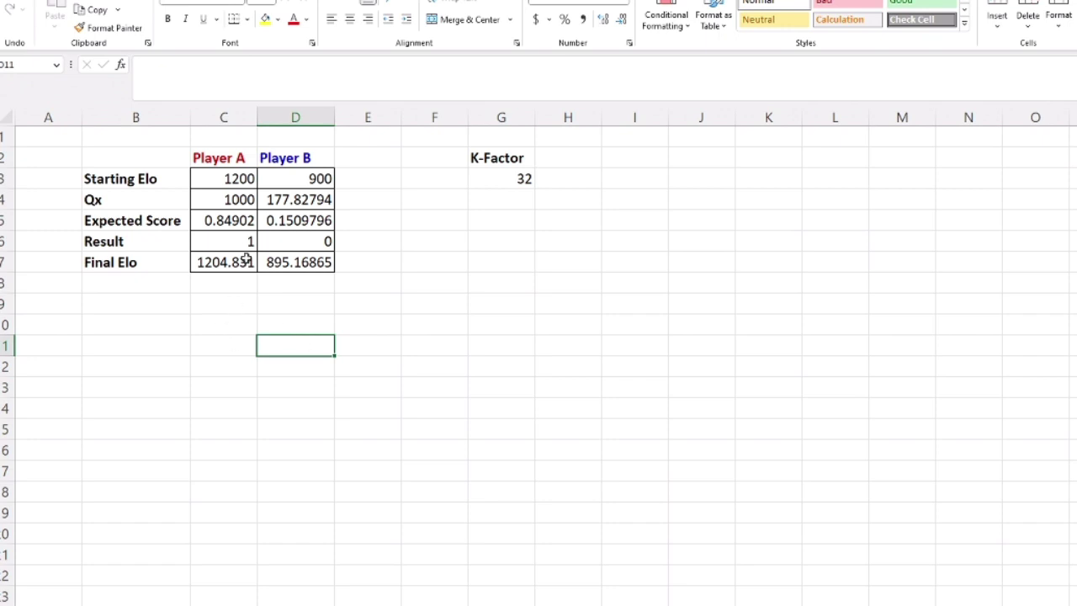
pyautogui.click(240, 224)
pyautogui.click(248, 333)
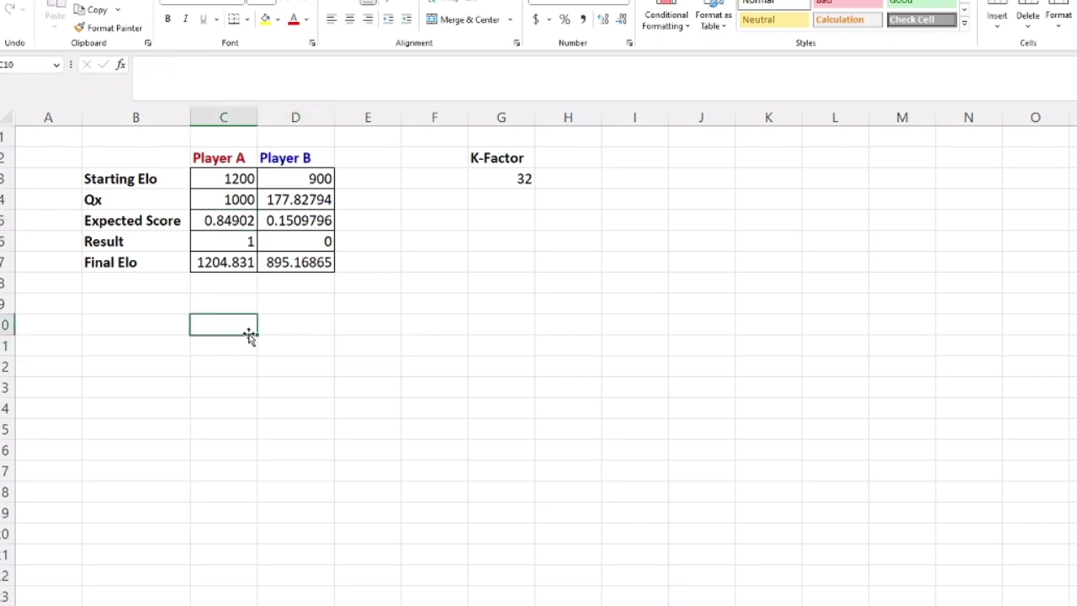